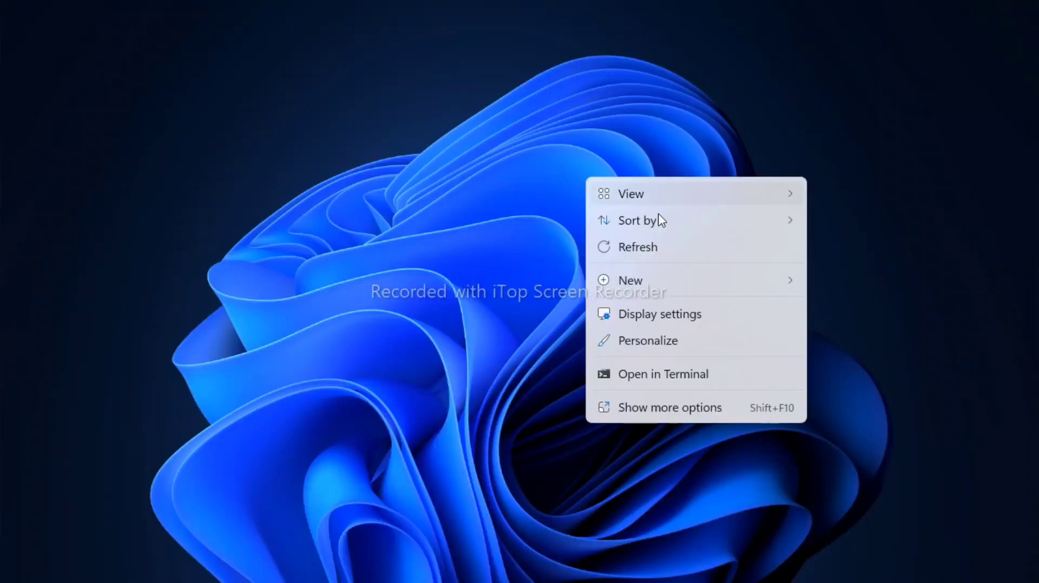
# - Refresh the desktop from its context menu
pyautogui.click(669, 248)
pyautogui.rightClick(599, 149)
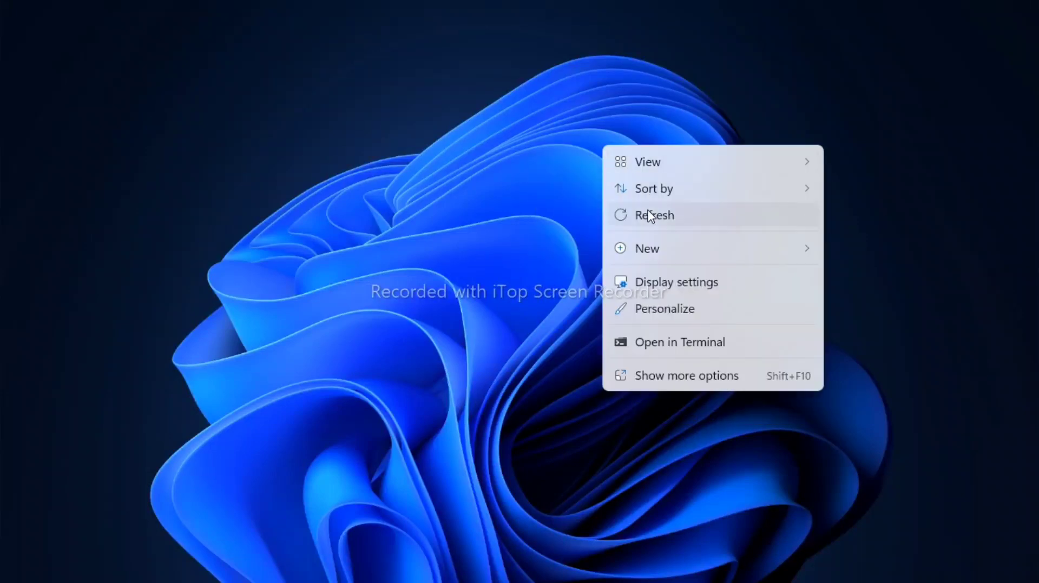
pyautogui.click(648, 221)
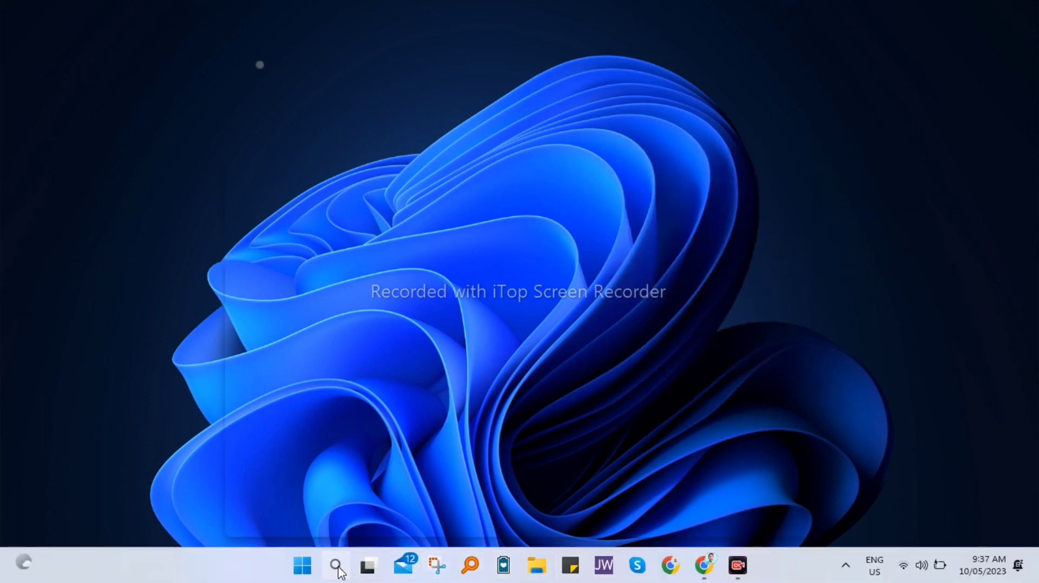
# - Search for roblox and open Roblox Player's file location from its context menu
pyautogui.click(336, 566)
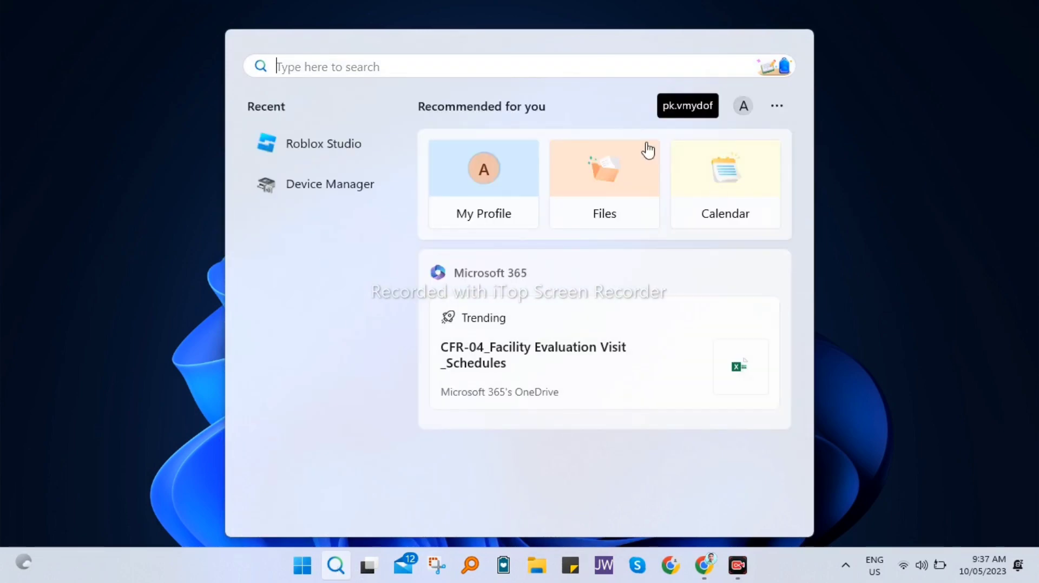
pyautogui.write('roblox')
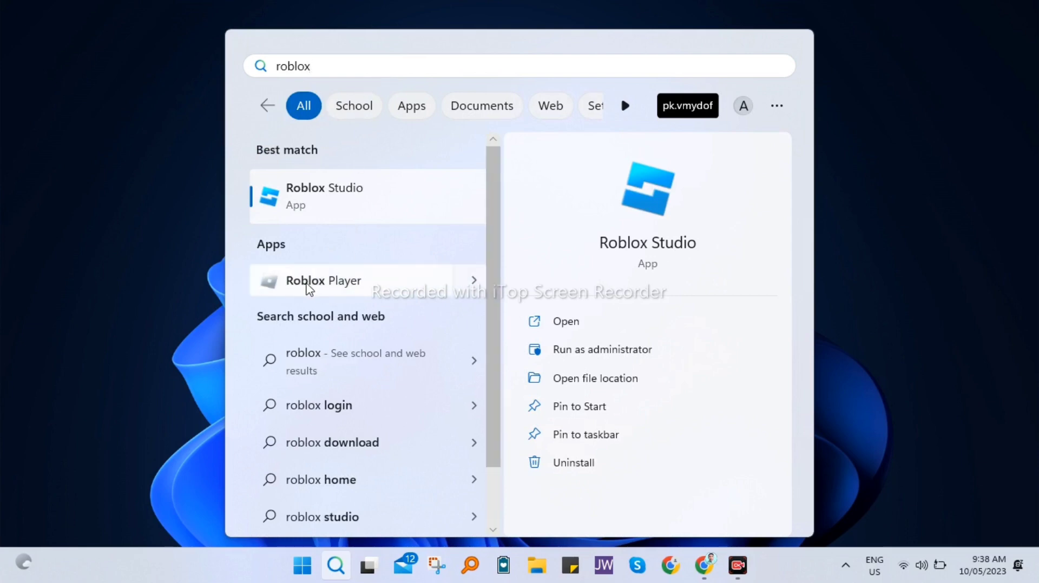
pyautogui.rightClick(307, 288)
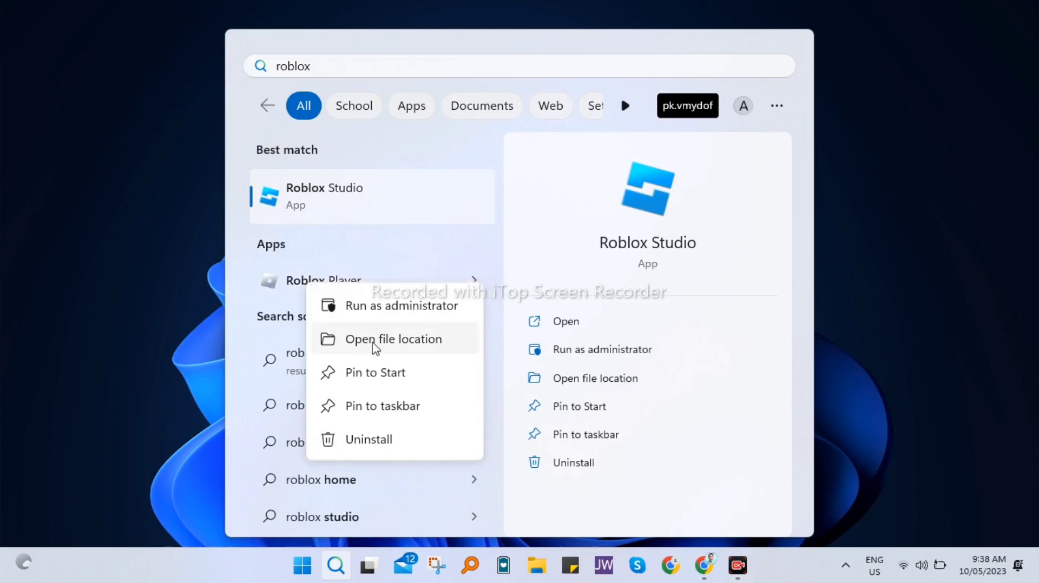
pyautogui.click(387, 343)
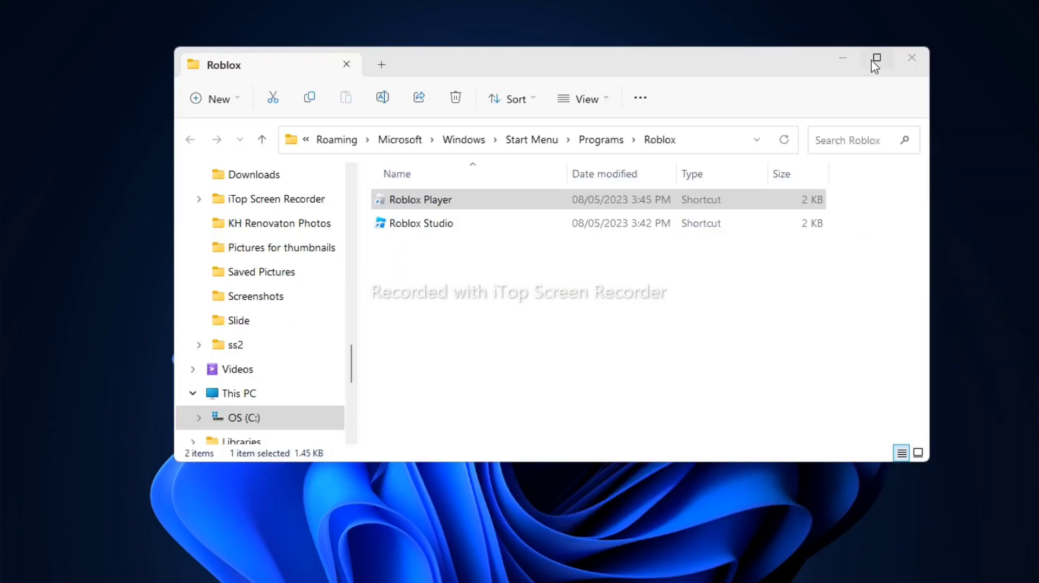
# - Maximize Explorer and bring up Properties for the Roblox Player shortcut
pyautogui.click(877, 58)
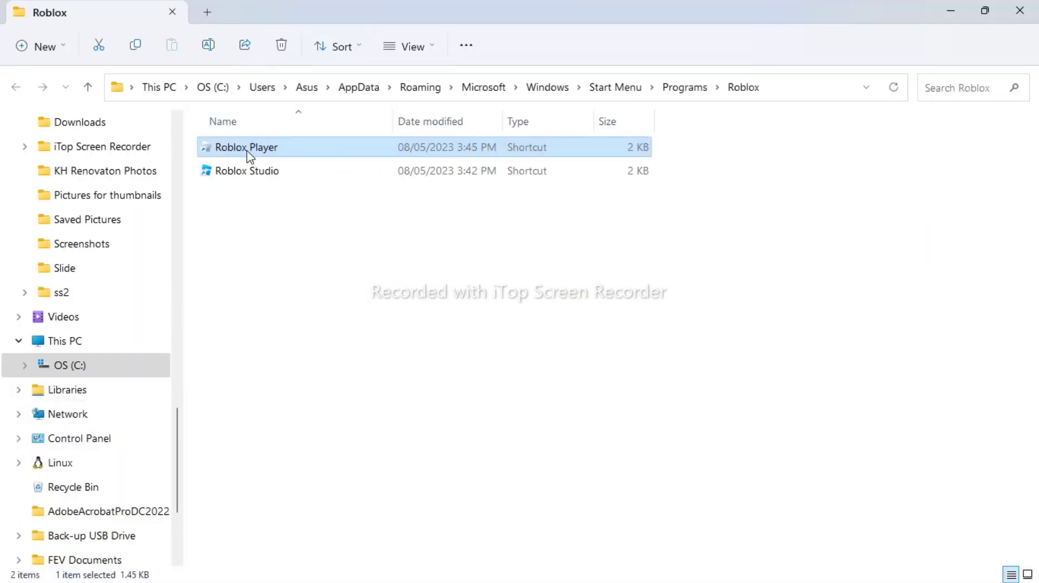
pyautogui.click(256, 148)
pyautogui.rightClick(260, 153)
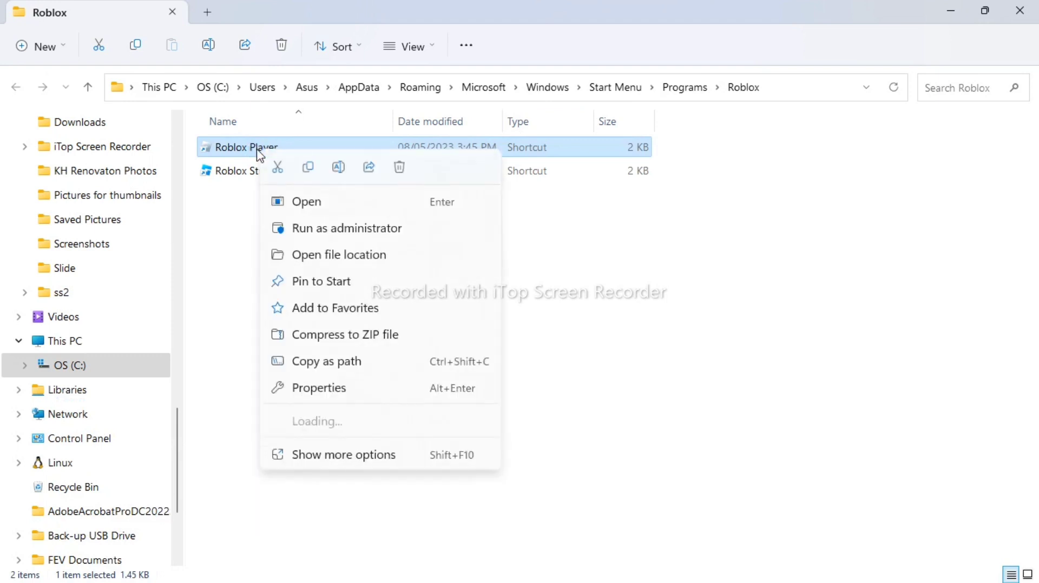
pyautogui.click(307, 397)
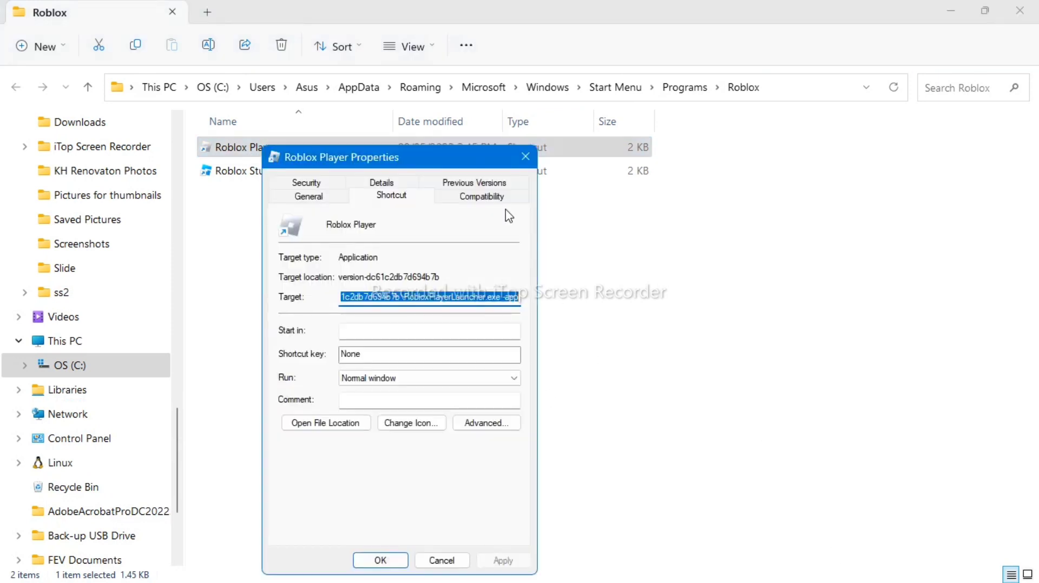
# - Show the Compatibility settings, launch the compatibility troubleshooter and cancel it
pyautogui.moveTo(473, 158); pyautogui.dragTo(536, 77)
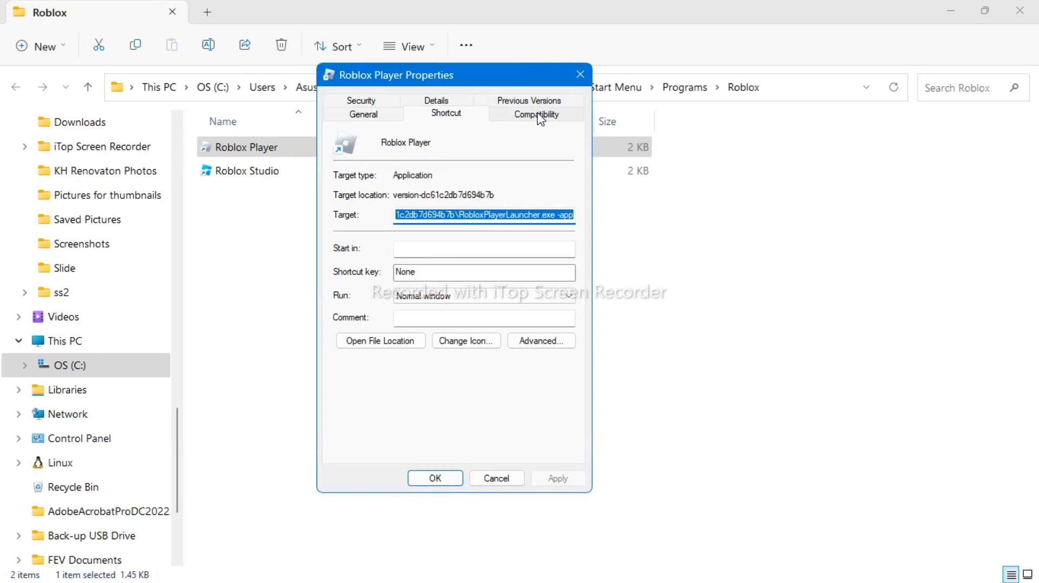
pyautogui.click(539, 119)
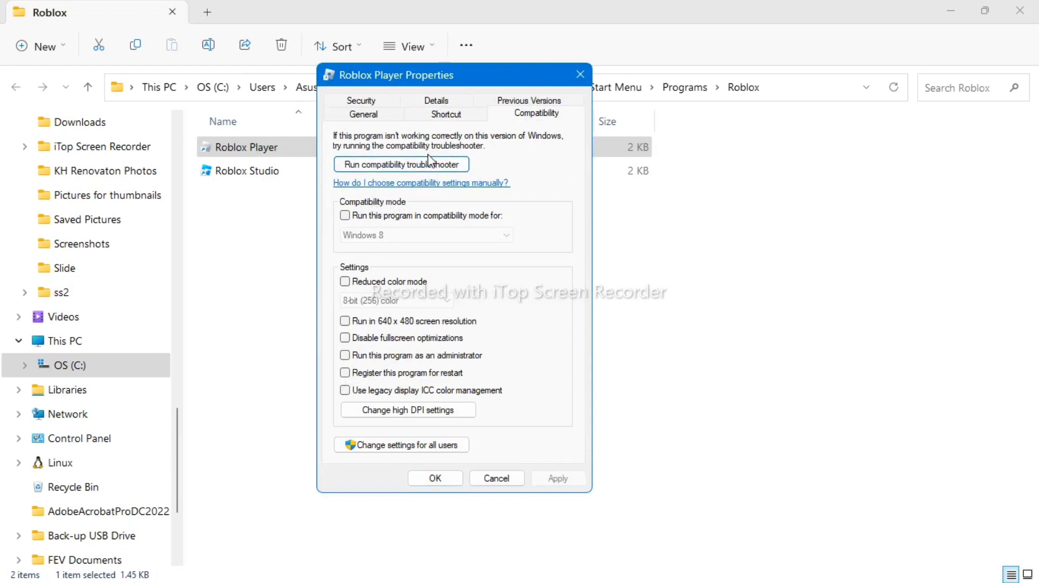
pyautogui.click(405, 169)
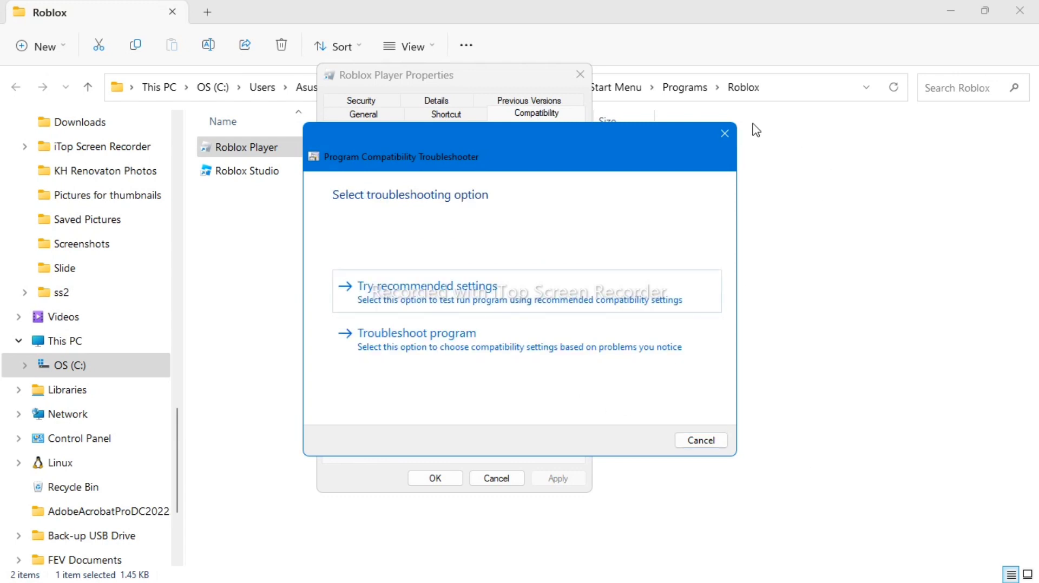
pyautogui.click(725, 133)
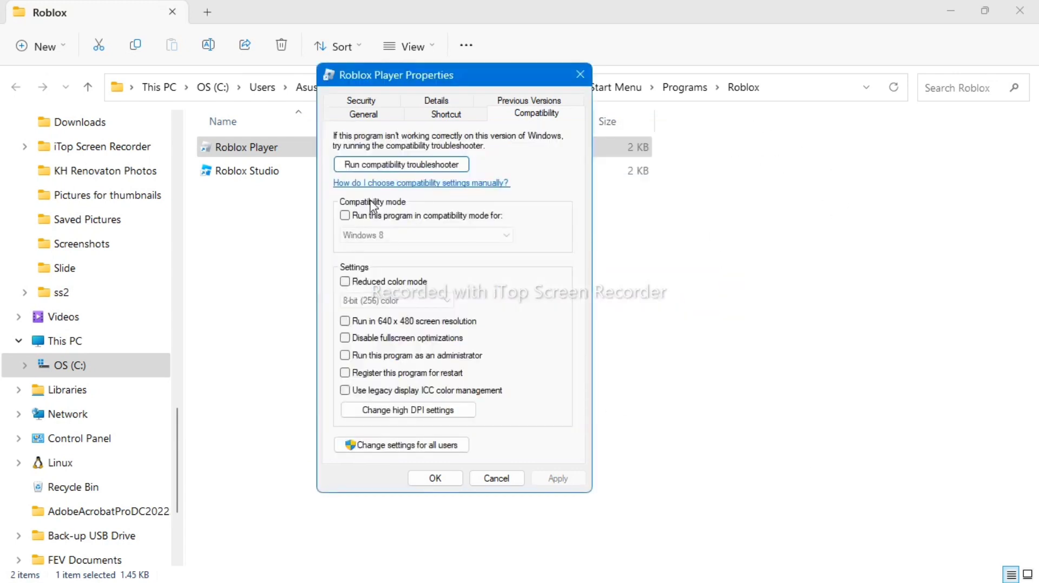
# - Enable compatibility mode and choose Windows 7 as the target version
pyautogui.click(344, 217)
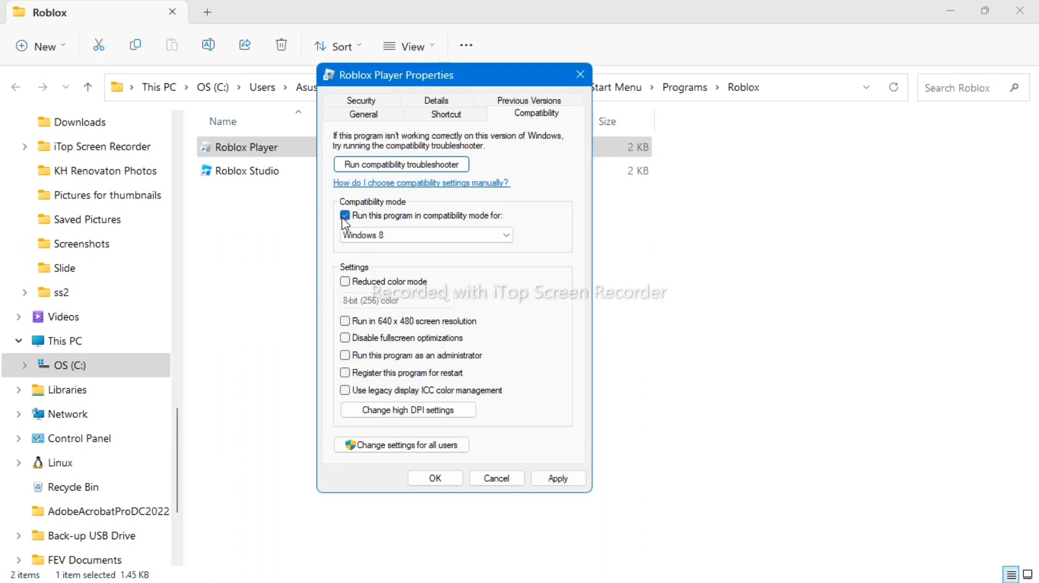
pyautogui.click(374, 238)
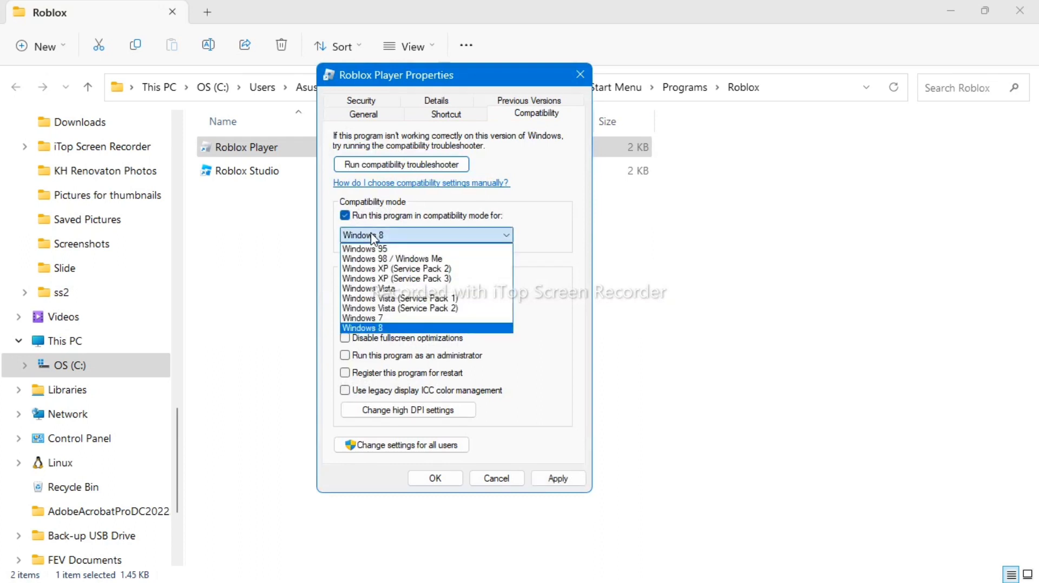
pyautogui.click(376, 319)
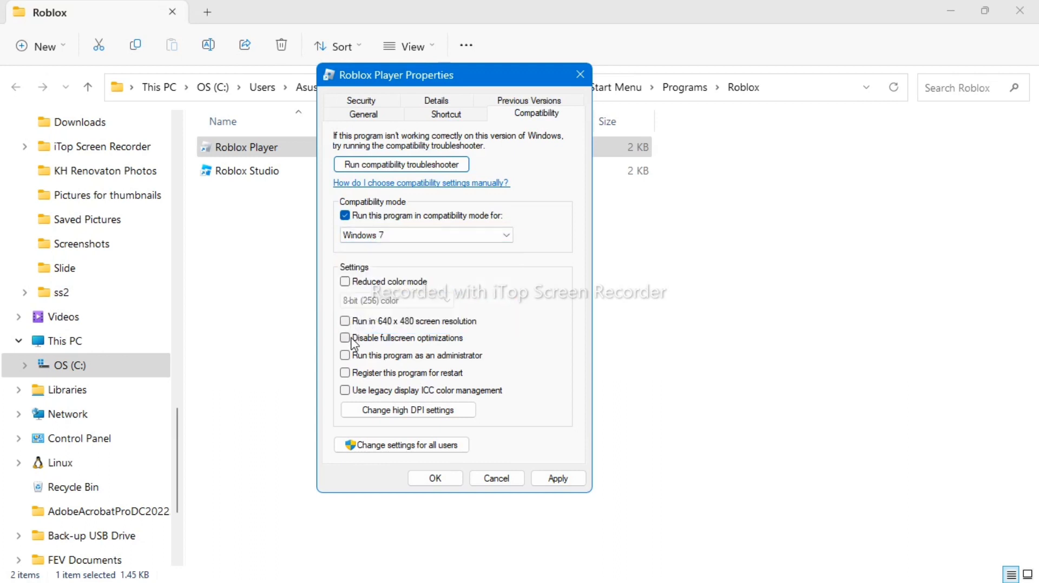
# - Enable Run as administrator and apply the settings, closing the dialog
pyautogui.click(345, 356)
pyautogui.click(558, 479)
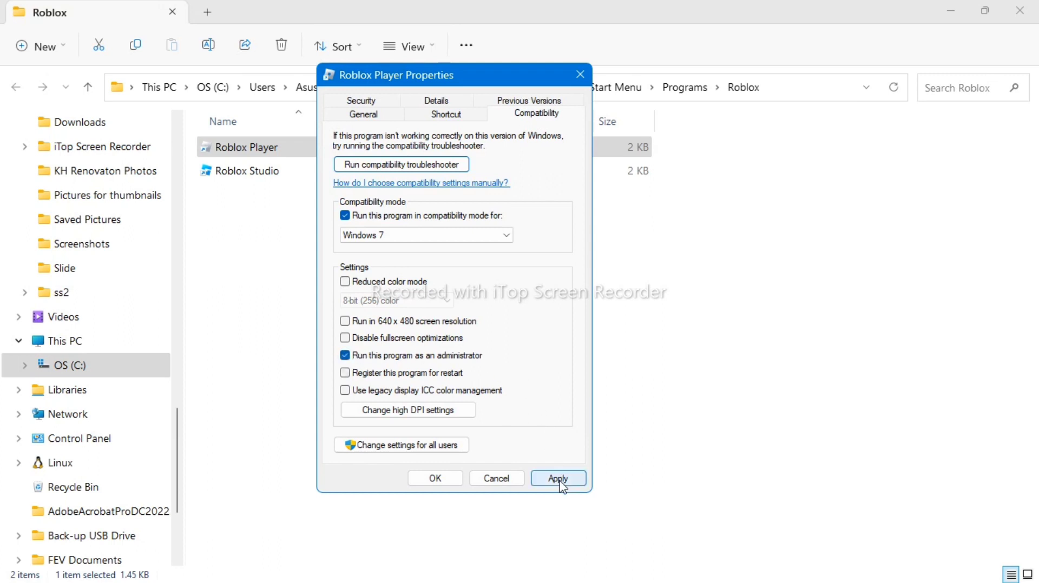
pyautogui.click(560, 483)
pyautogui.click(435, 478)
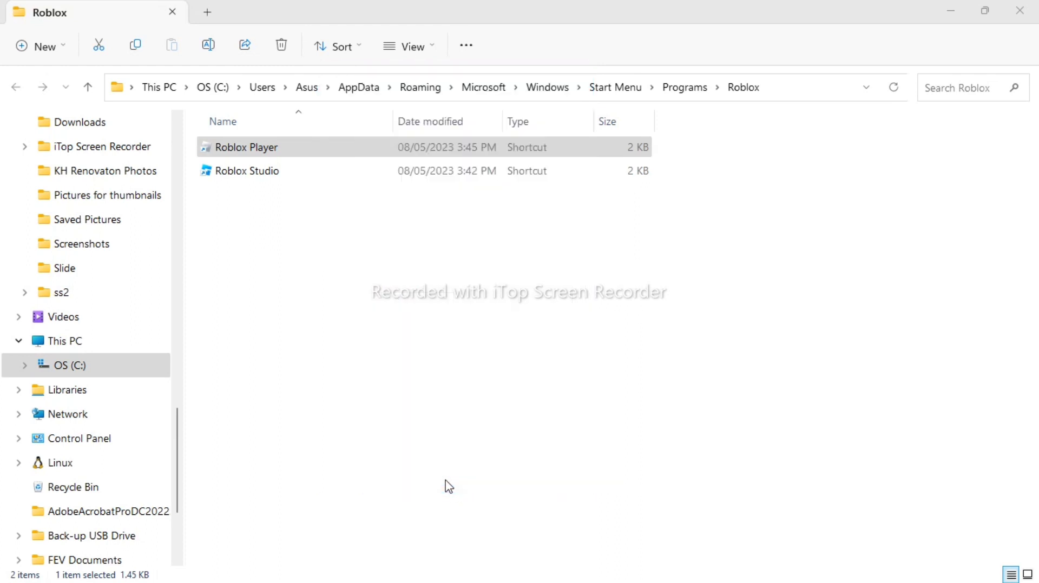